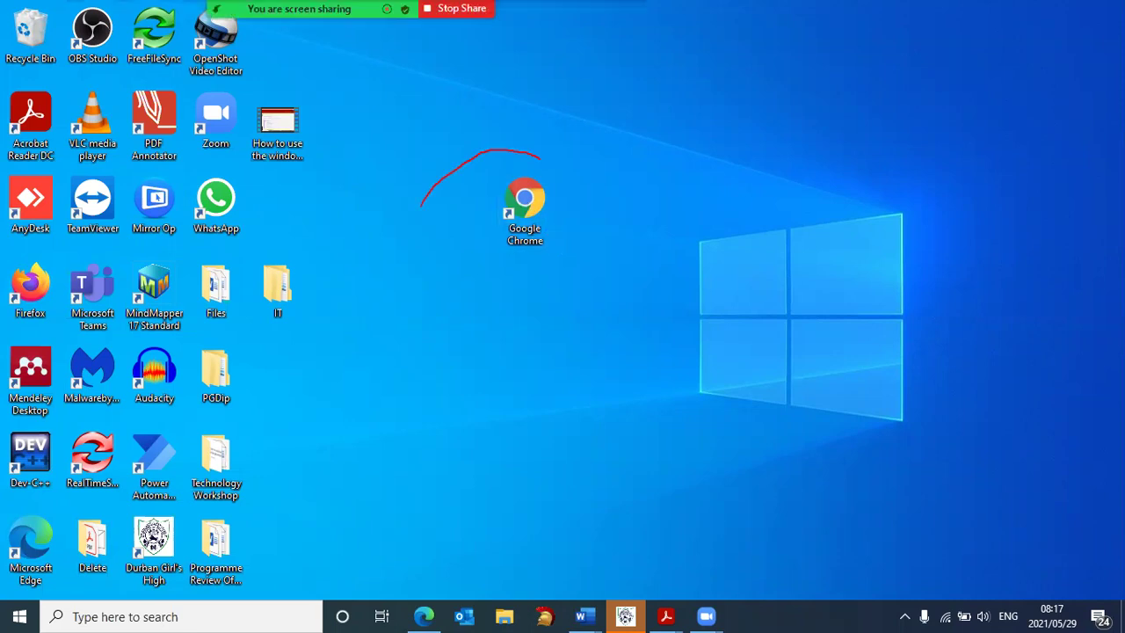
Point out the Chrome and Edge shortcuts, then launch Google Chrome
drag(420, 208, 514, 132)
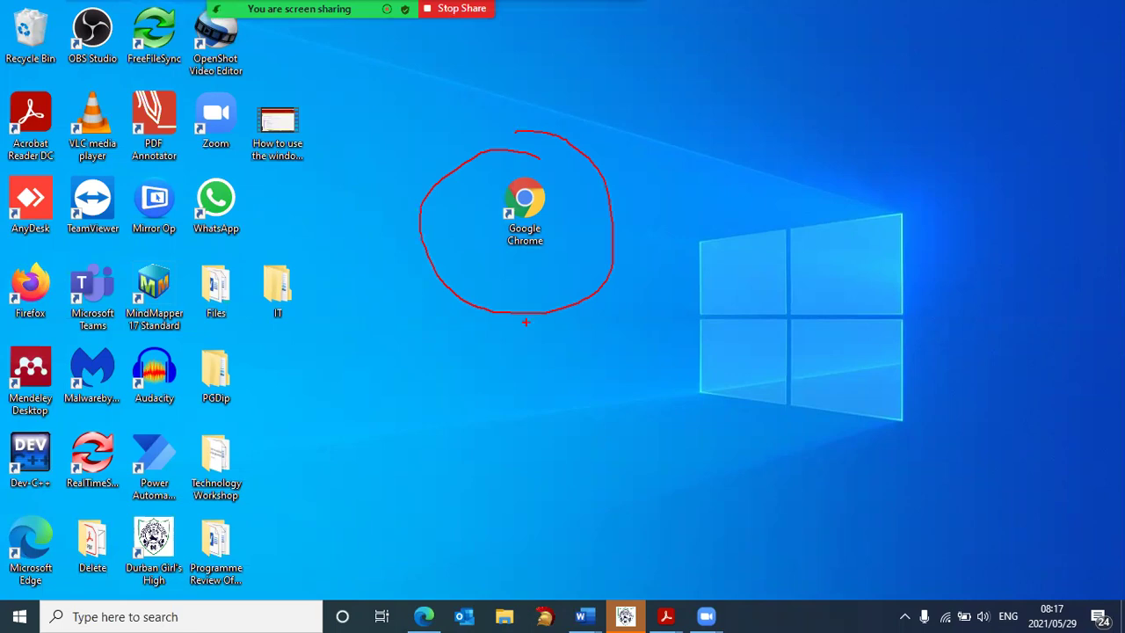
drag(410, 592, 449, 580)
key(alt+s)
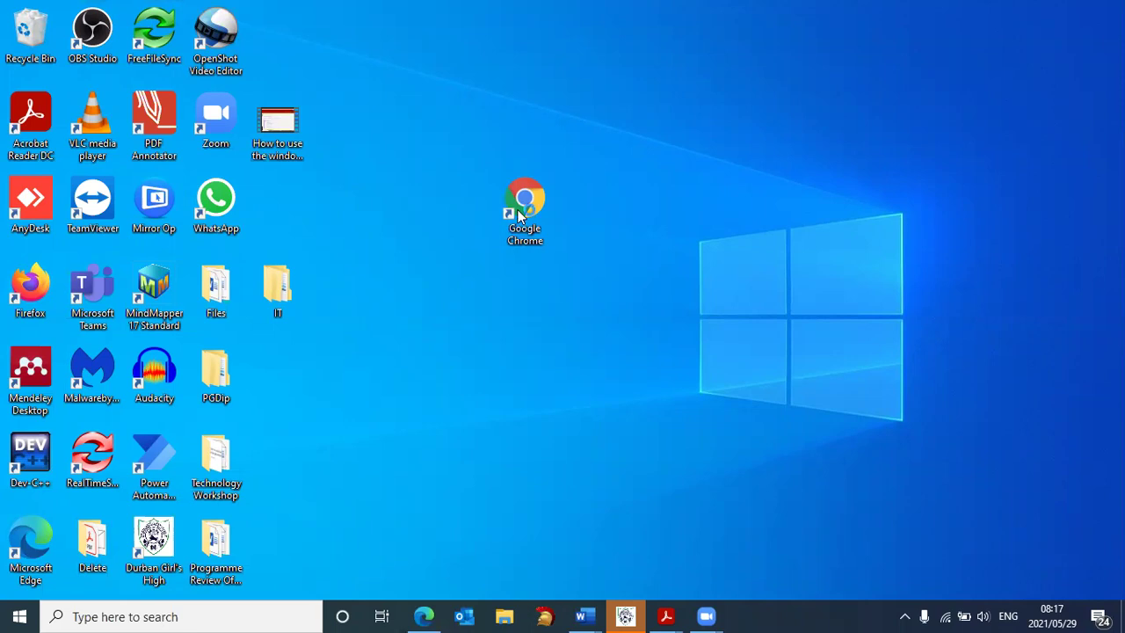
double_click(520, 210)
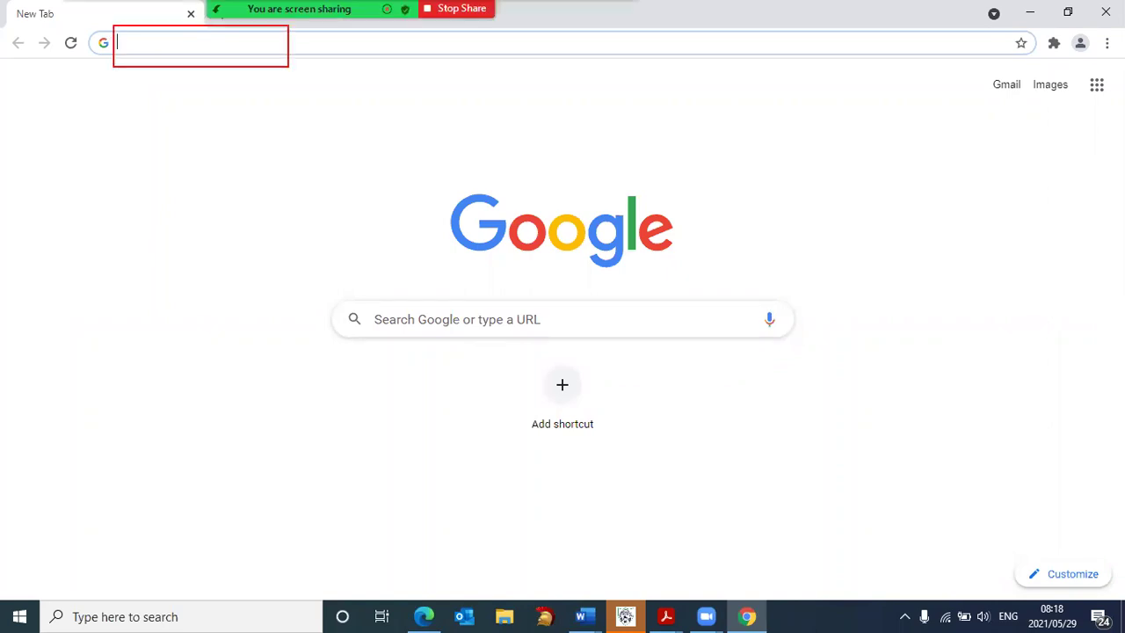
Enter mutelearn.mut.ac.za as the web address, also writing it as an on-screen note
drag(288, 66, 798, 67)
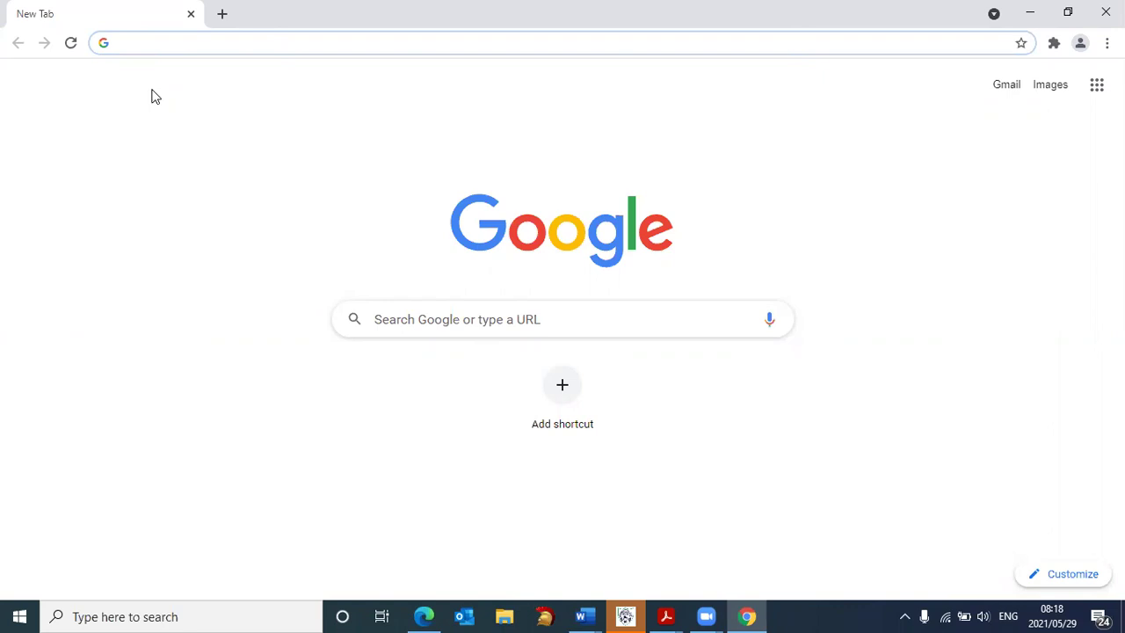
text(mut)
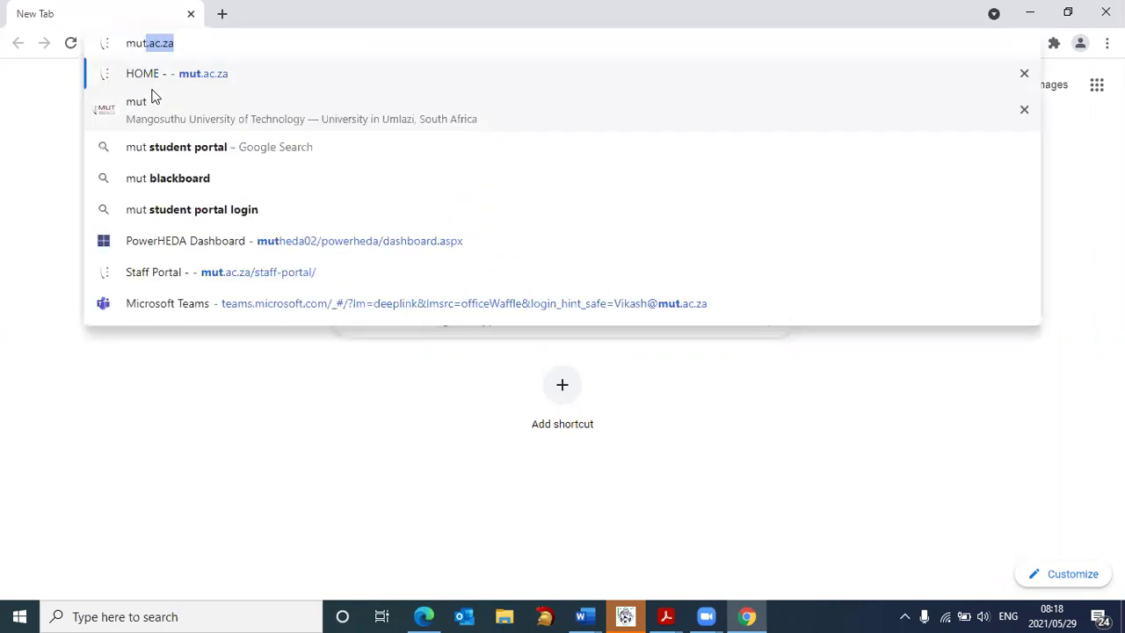
text(elea)
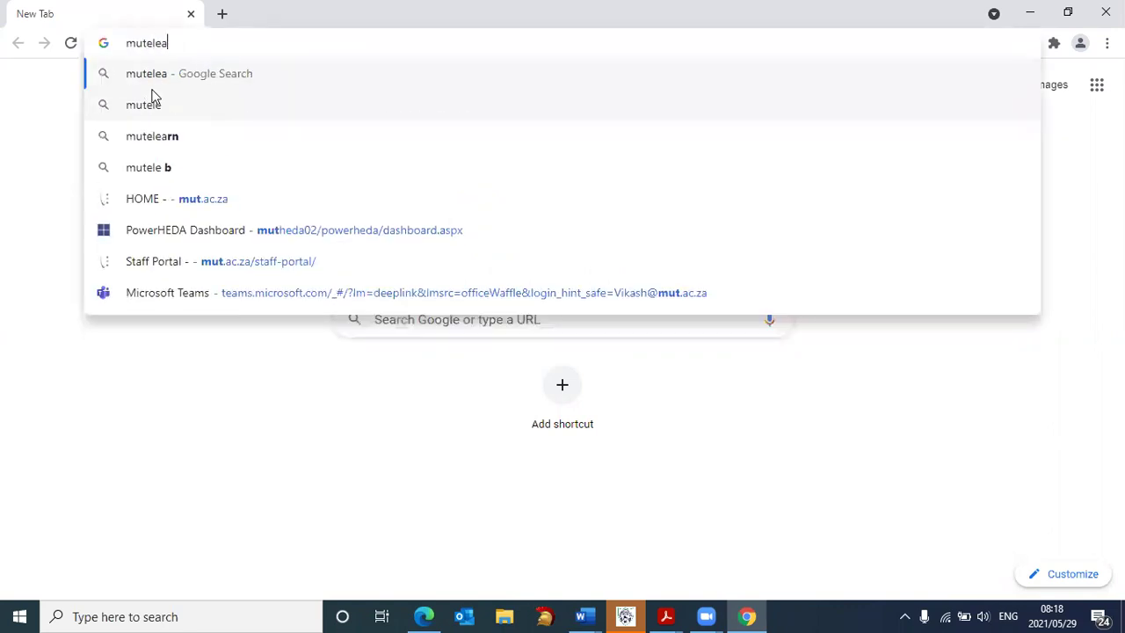
text(rn)
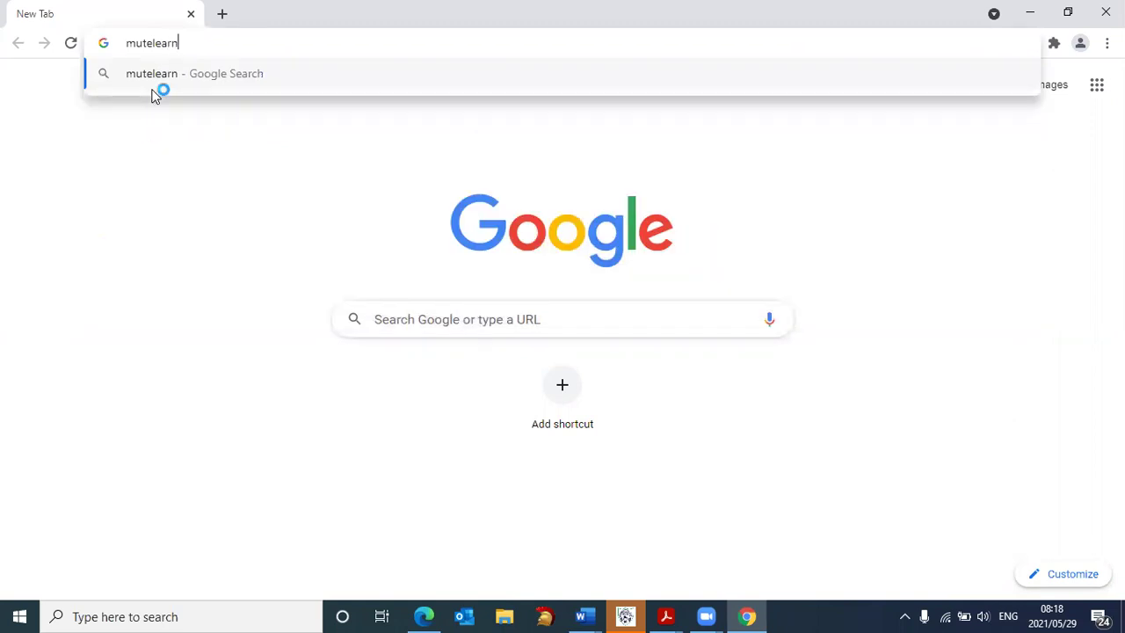
text(.m)
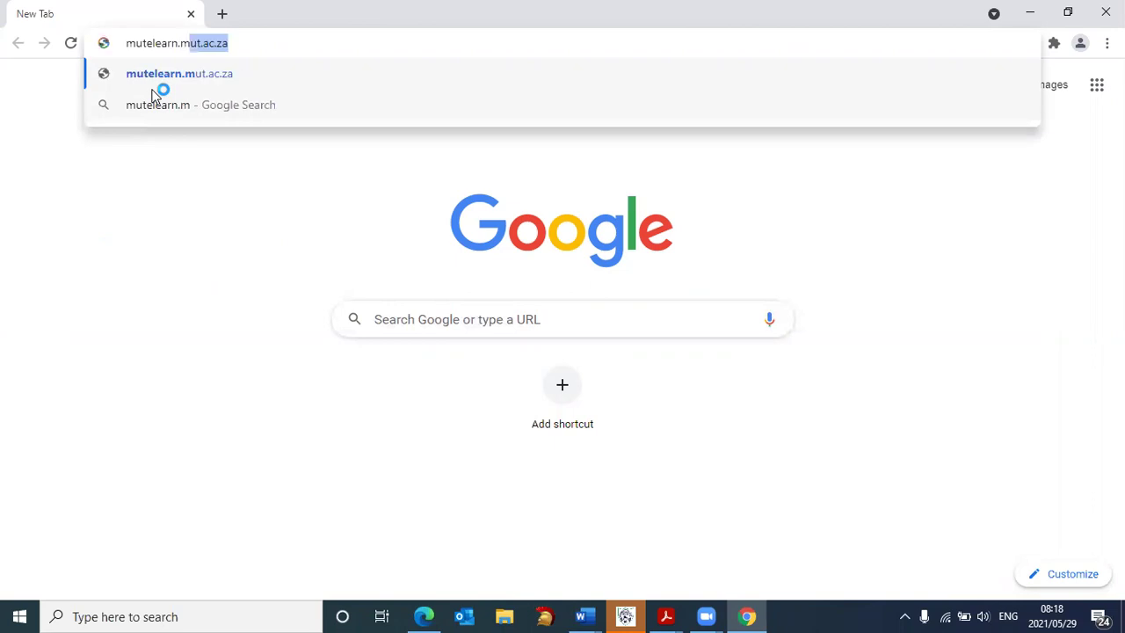
text(ut.)
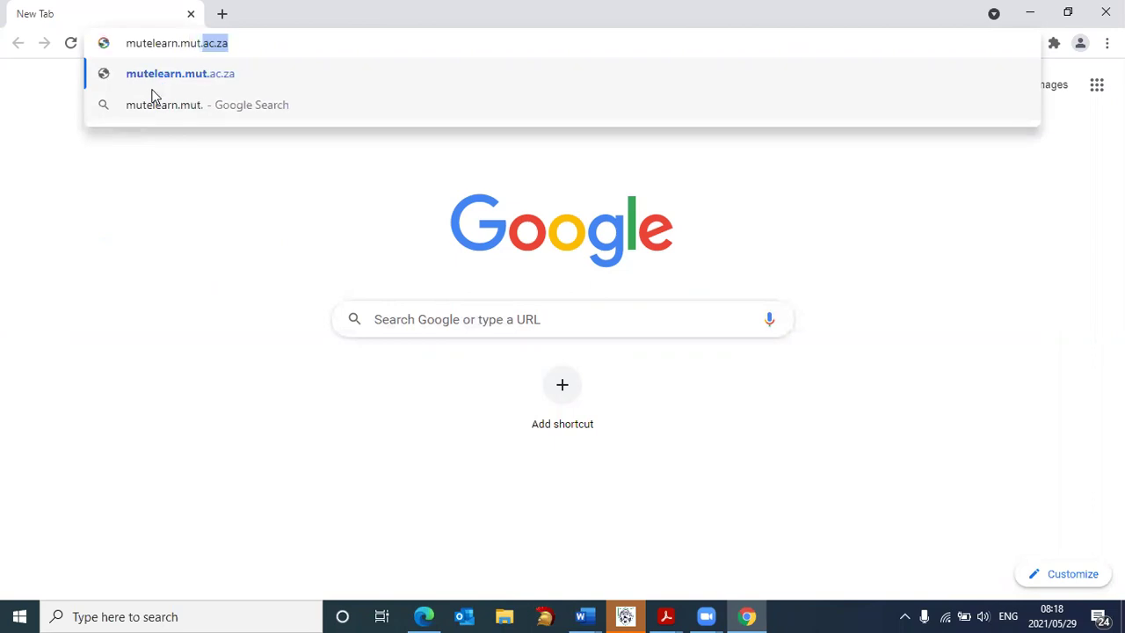
text(ac.z)
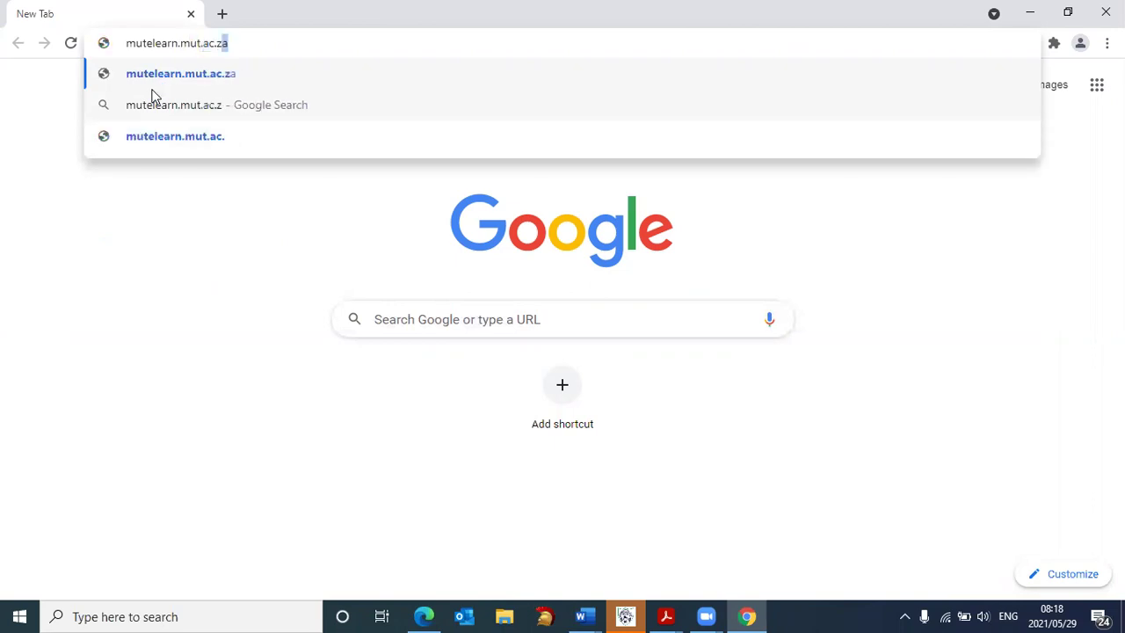
text(a)
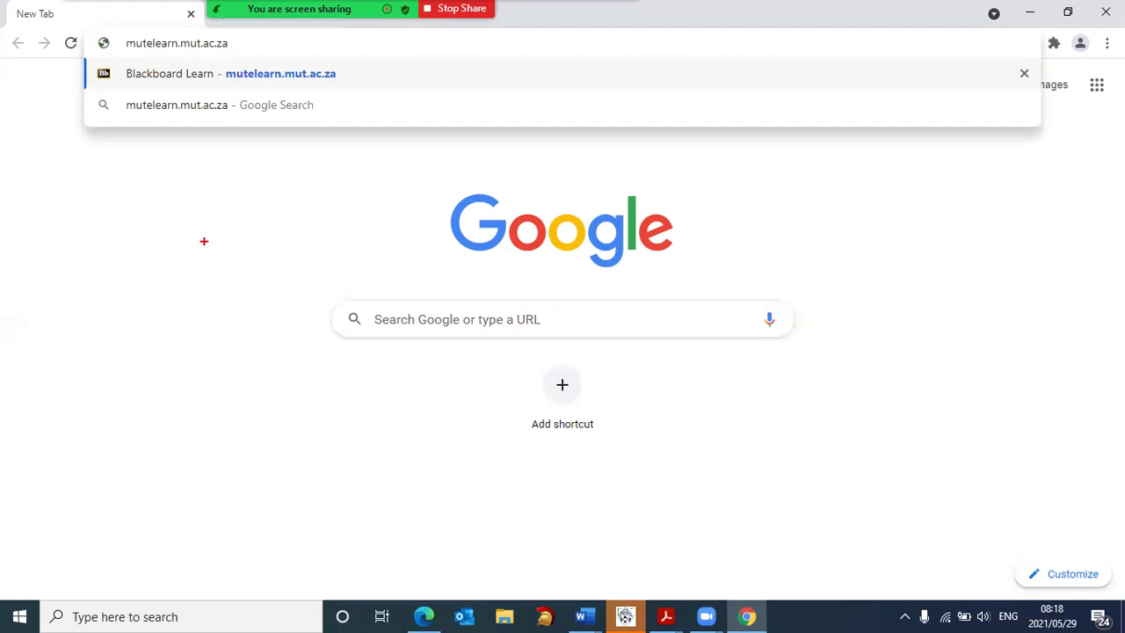
drag(95, 173, 95, 224)
text(m)
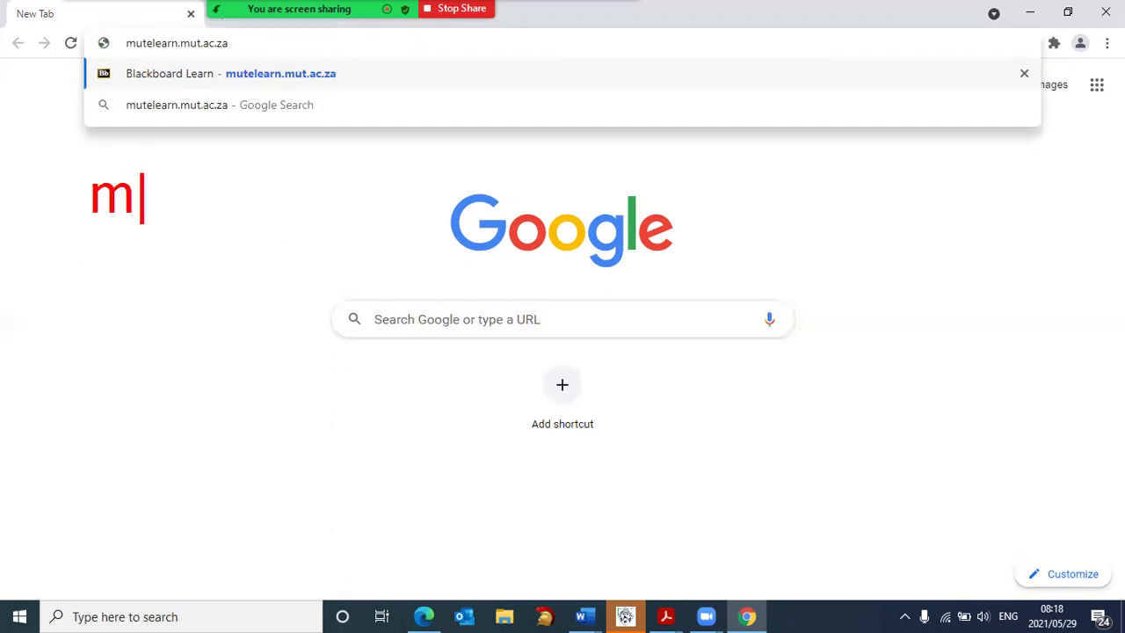
text(utel)
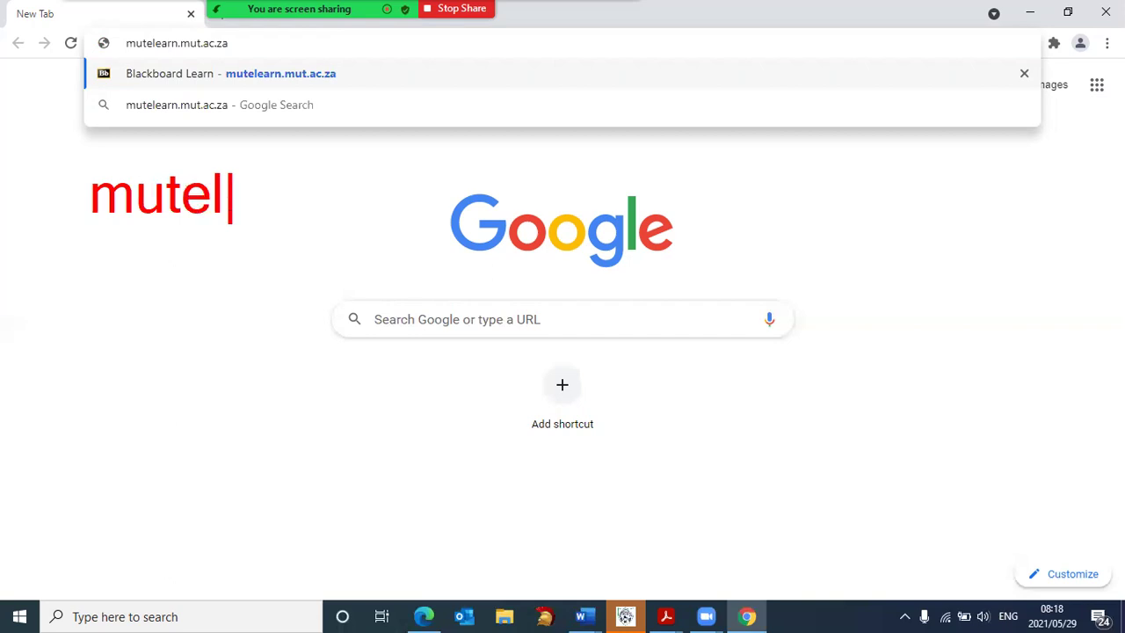
text(earn)
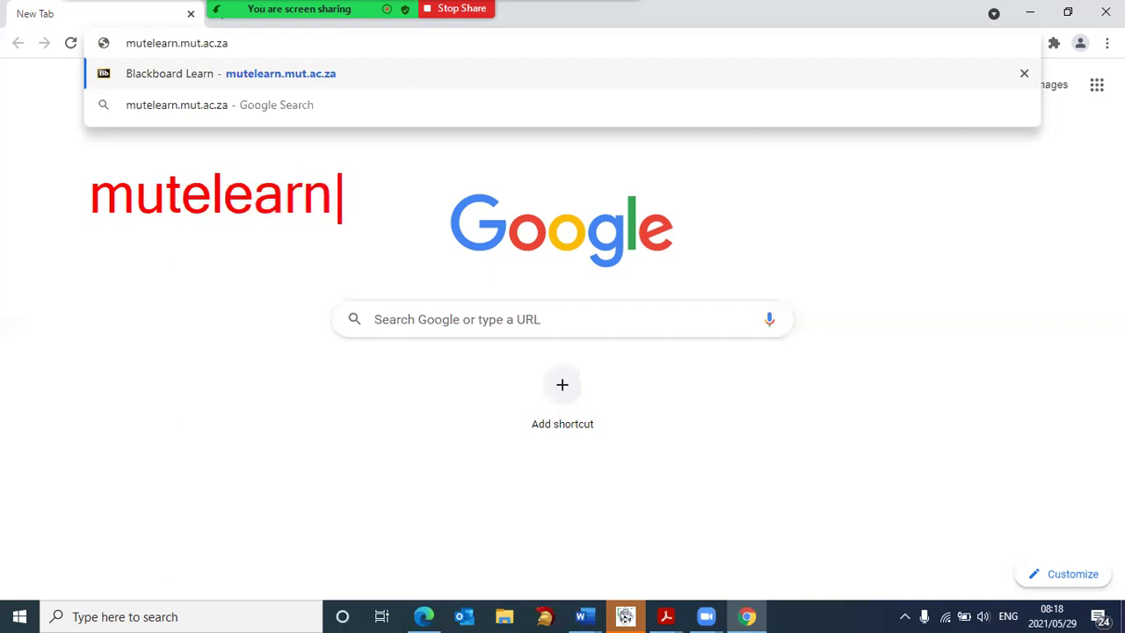
text(.mut.a)
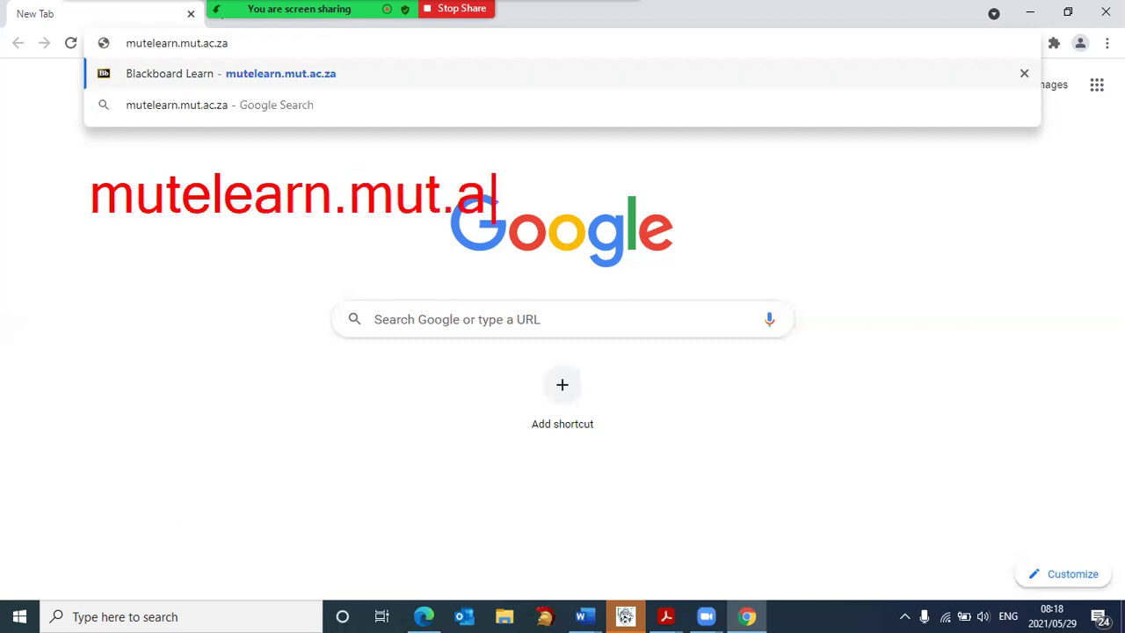
text(c.za)
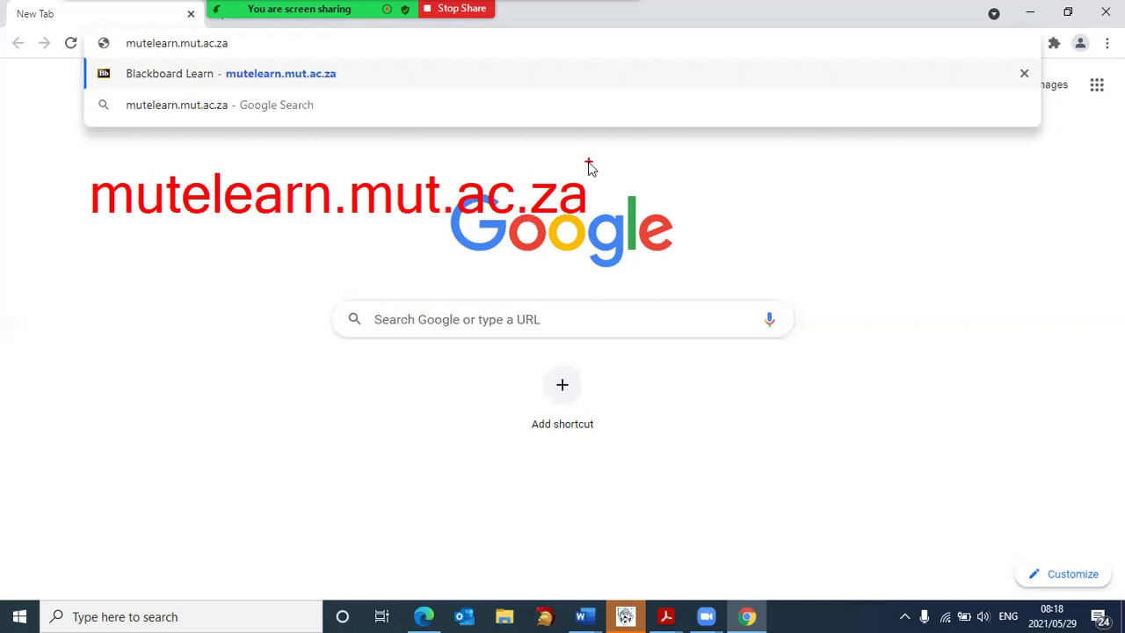
key(Escape)
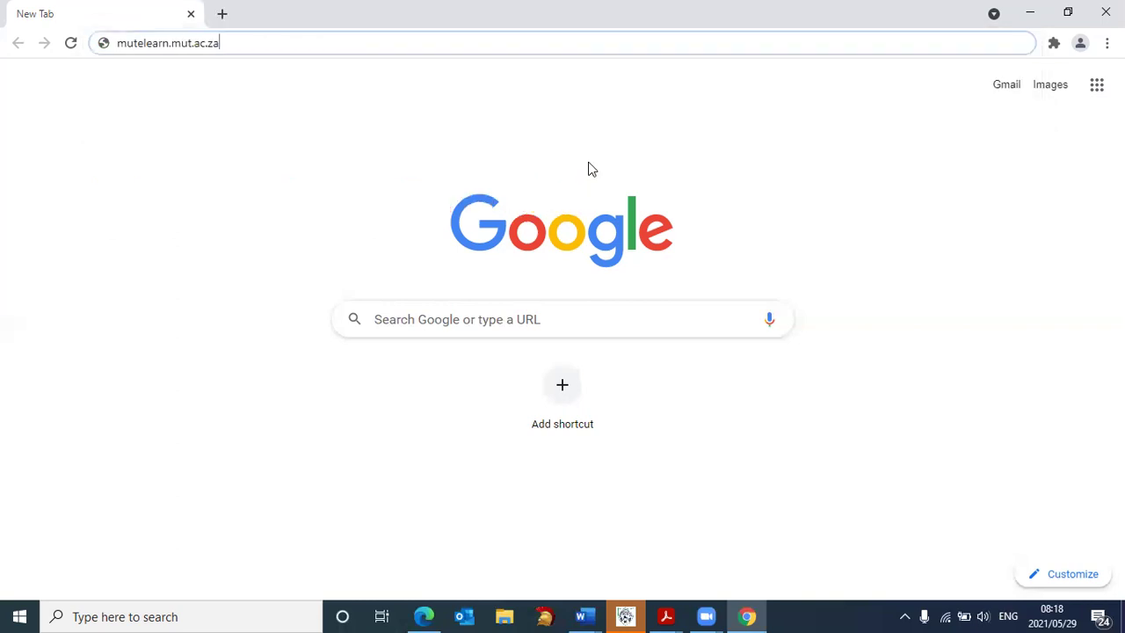
Load the MUT Blackboard site and log in with the student number and password
key(Return)
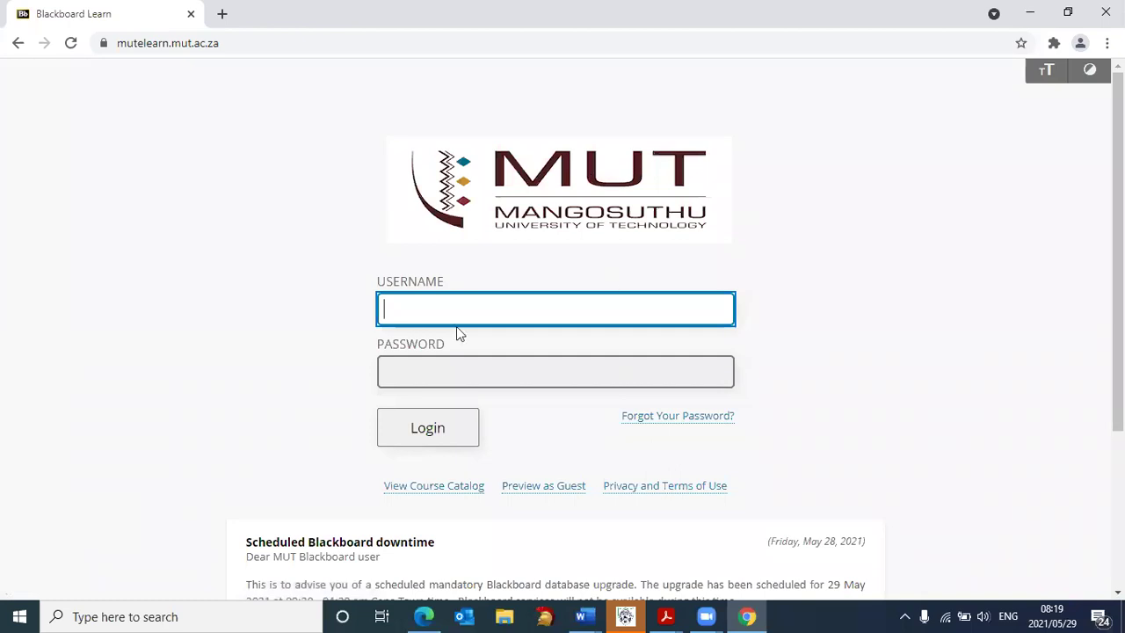
click(384, 316)
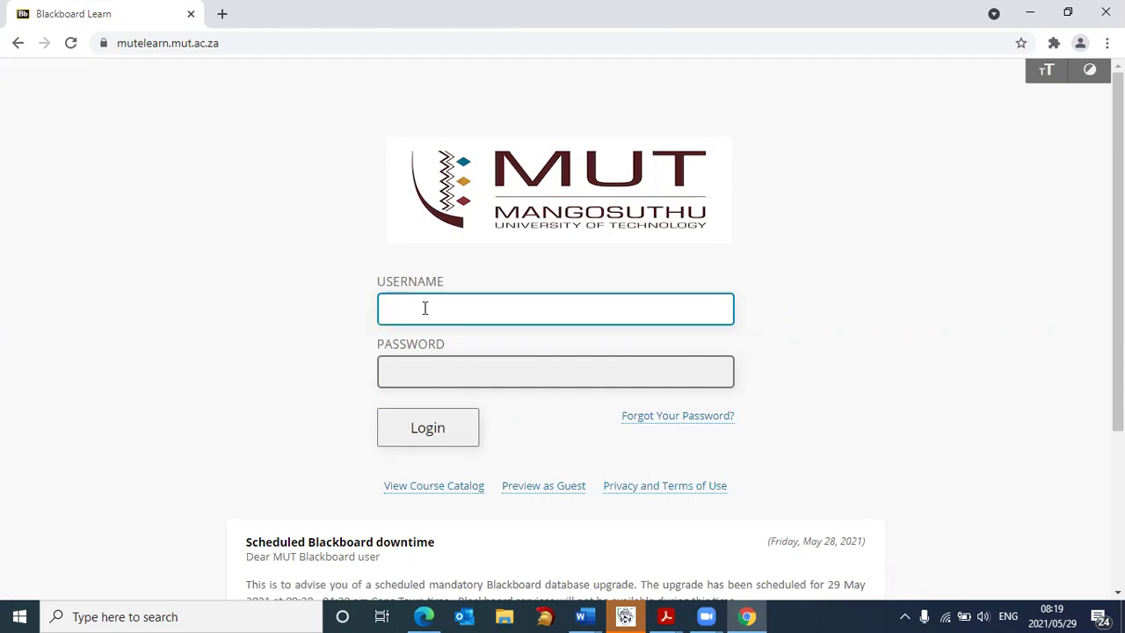
click(409, 372)
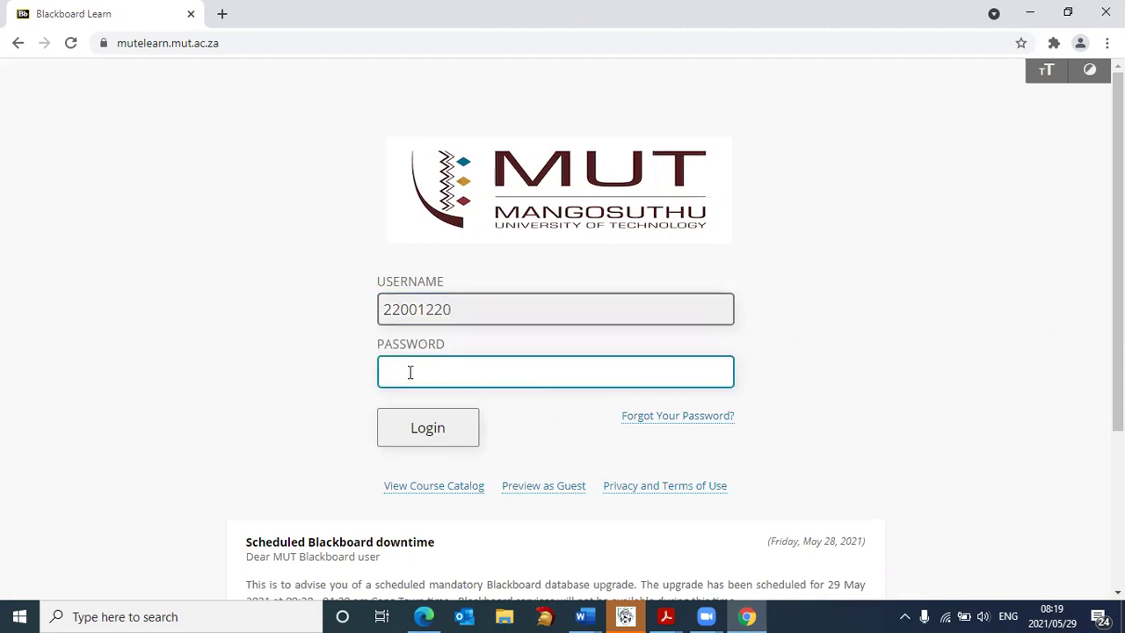
text(********)
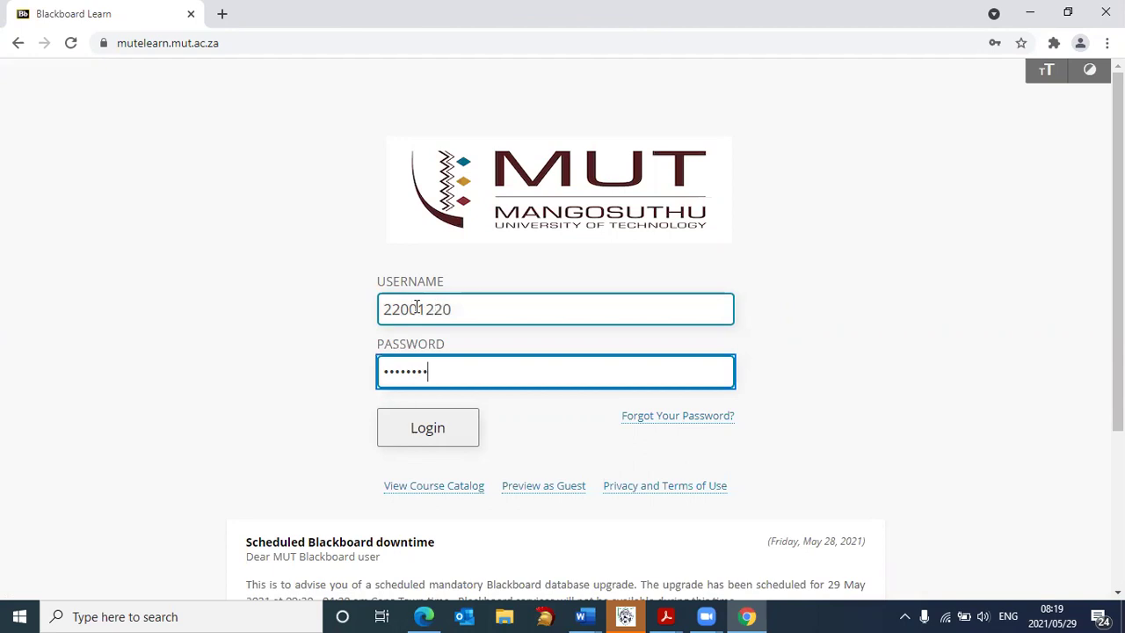
click(426, 429)
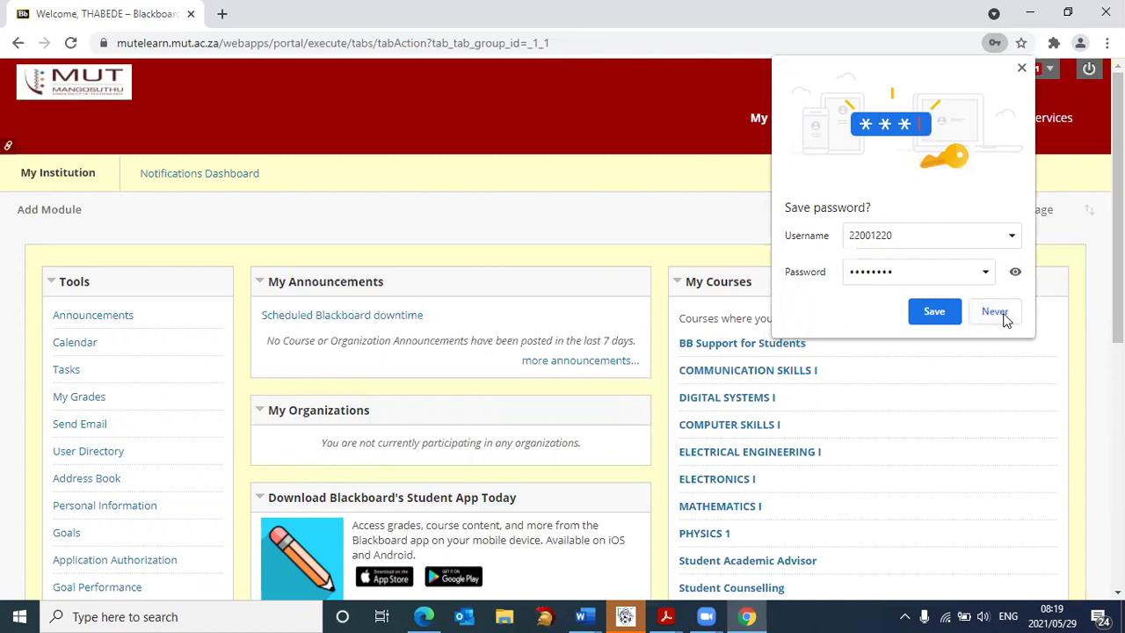
Decline saving the password, then highlight My Courses and the COMPUTER SKILLS I course
click(1004, 318)
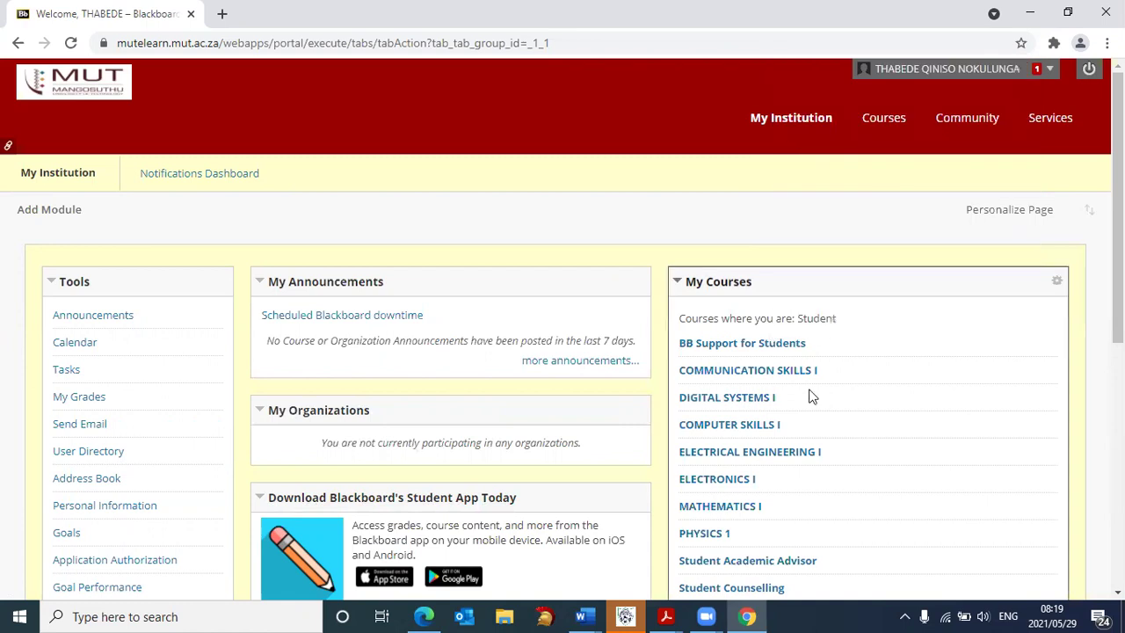
scroll(812, 397, down, 1)
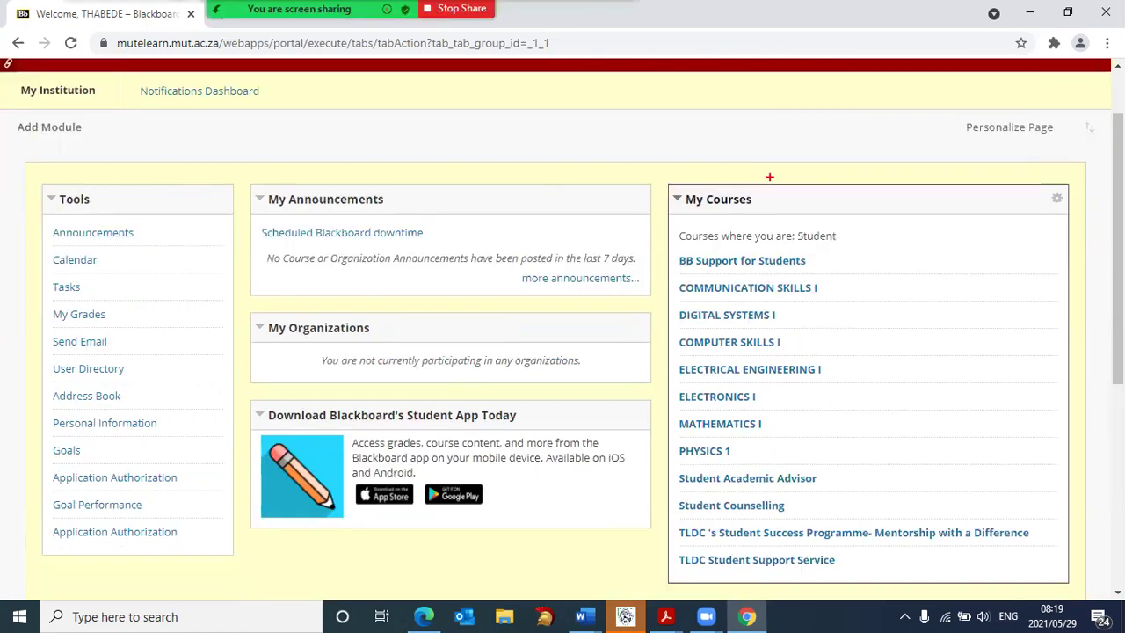
mouse_move(773, 173)
mouse_down()
mouse_move(589, 376)
mouse_move(976, 457)
mouse_move(669, 162)
mouse_up()
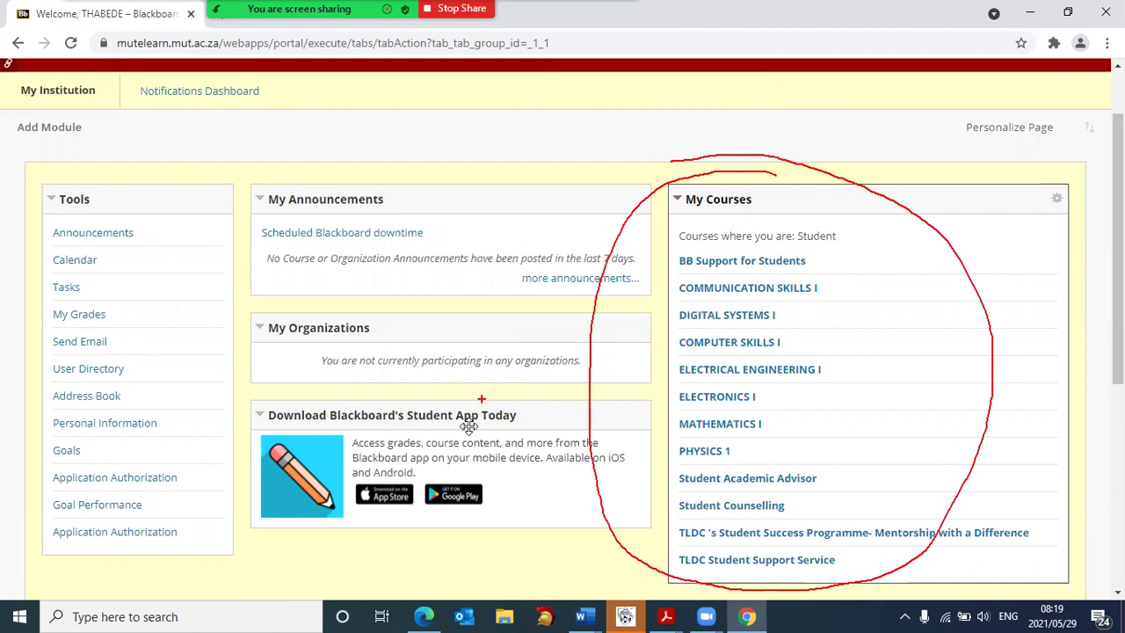
key(alt+s)
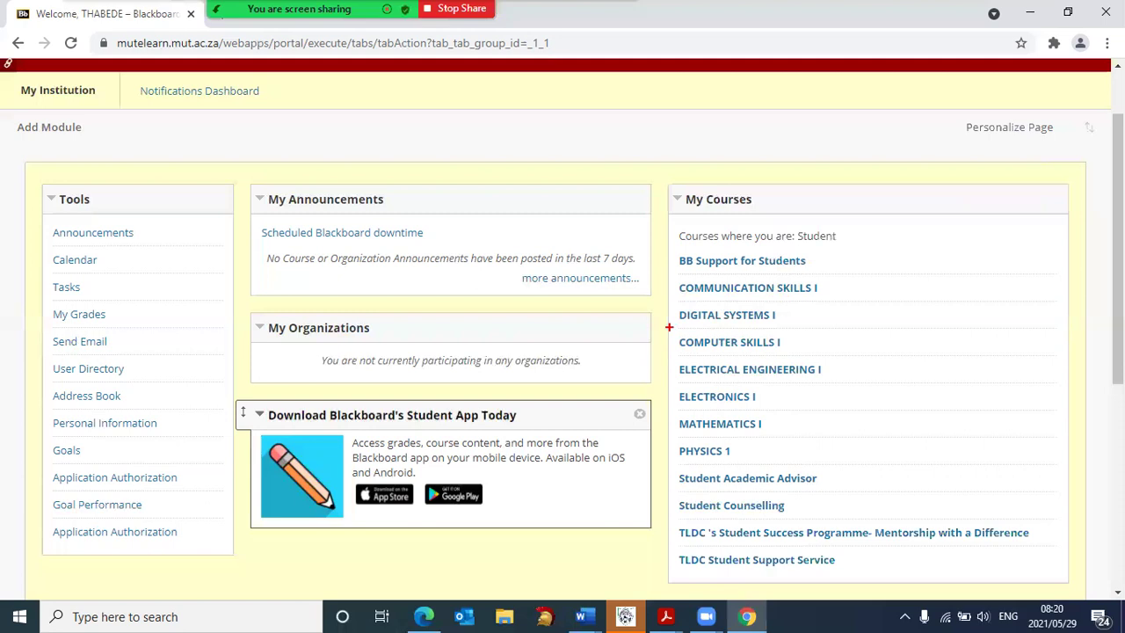
drag(668, 327, 826, 361)
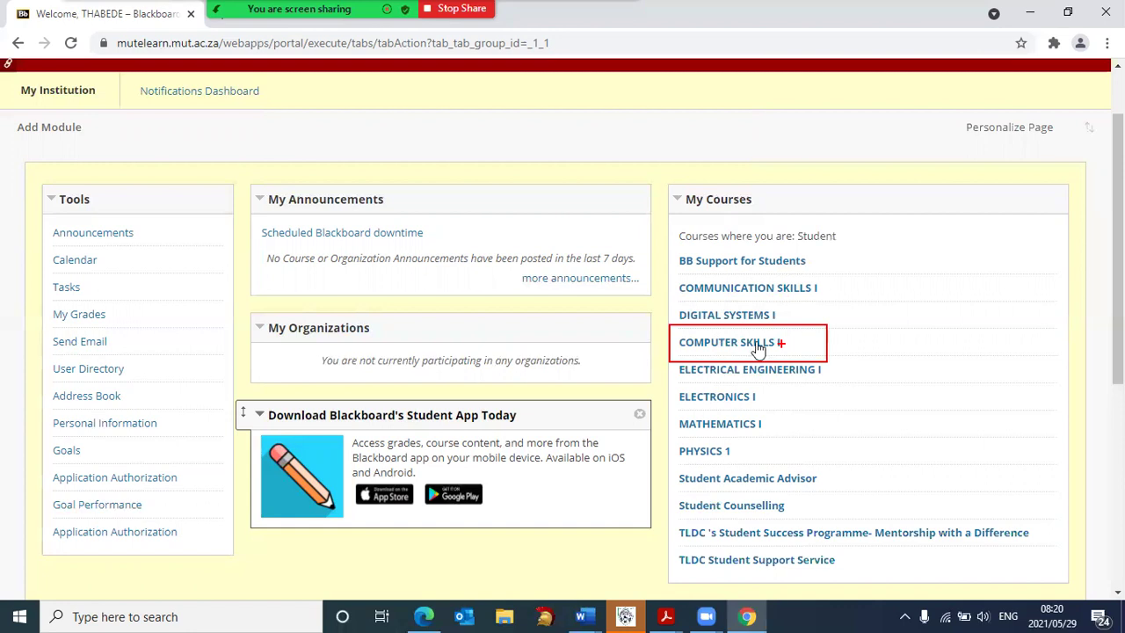
Open the COMPUTER SKILLS I course Home Page and highlight its course name
key(alt+s)
key(Return)
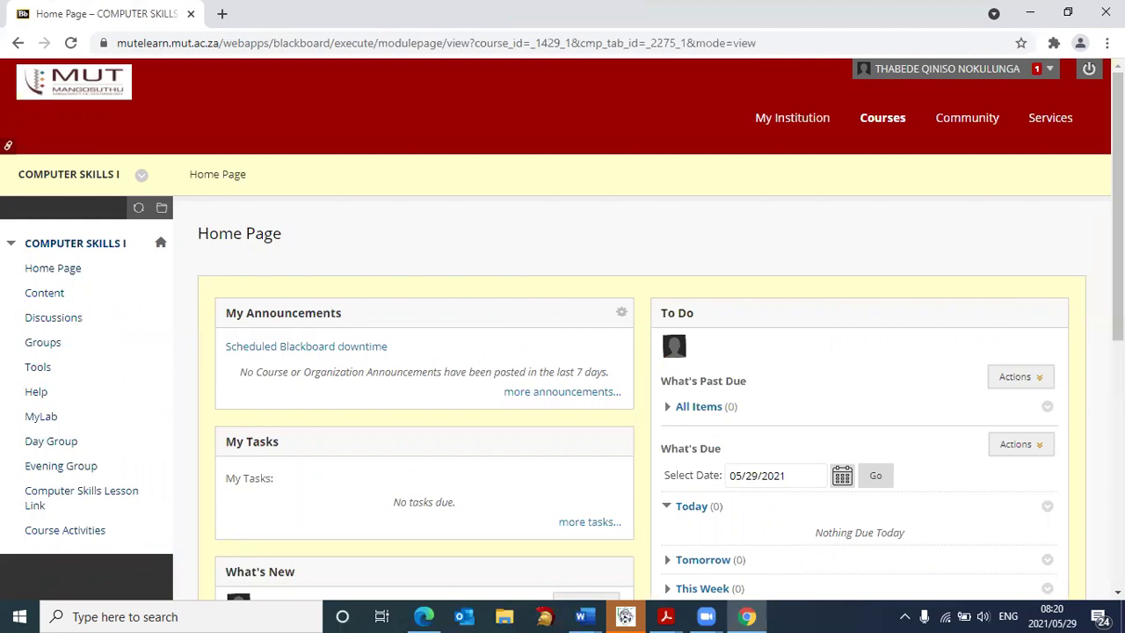
mouse_move(103, 149)
mouse_down()
mouse_move(125, 204)
mouse_move(106, 151)
mouse_up()
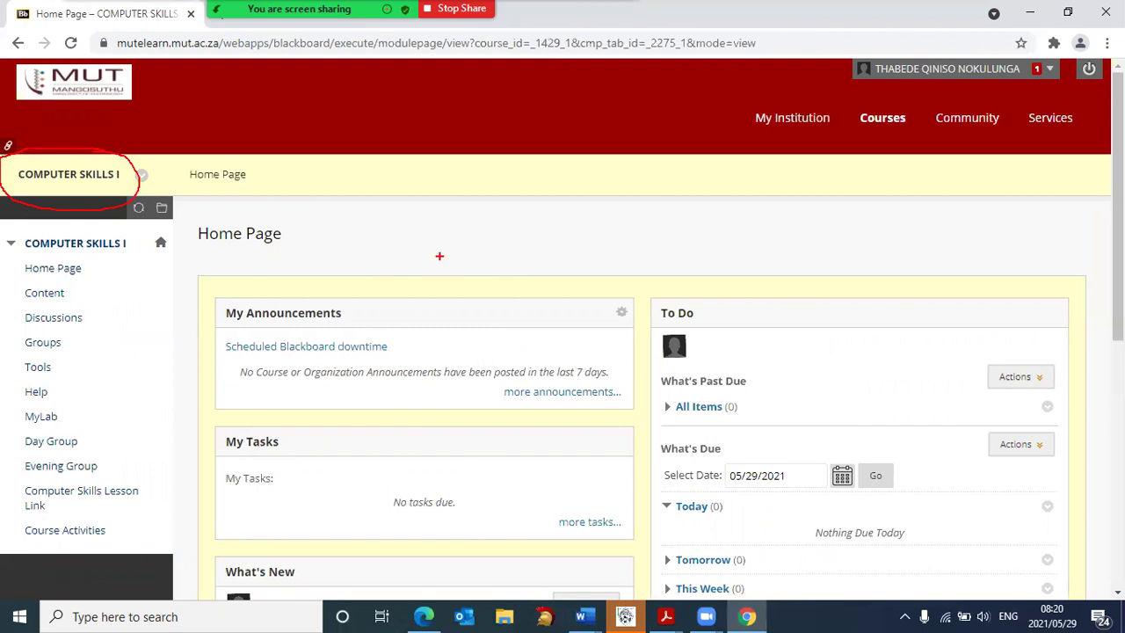
key(alt+s)
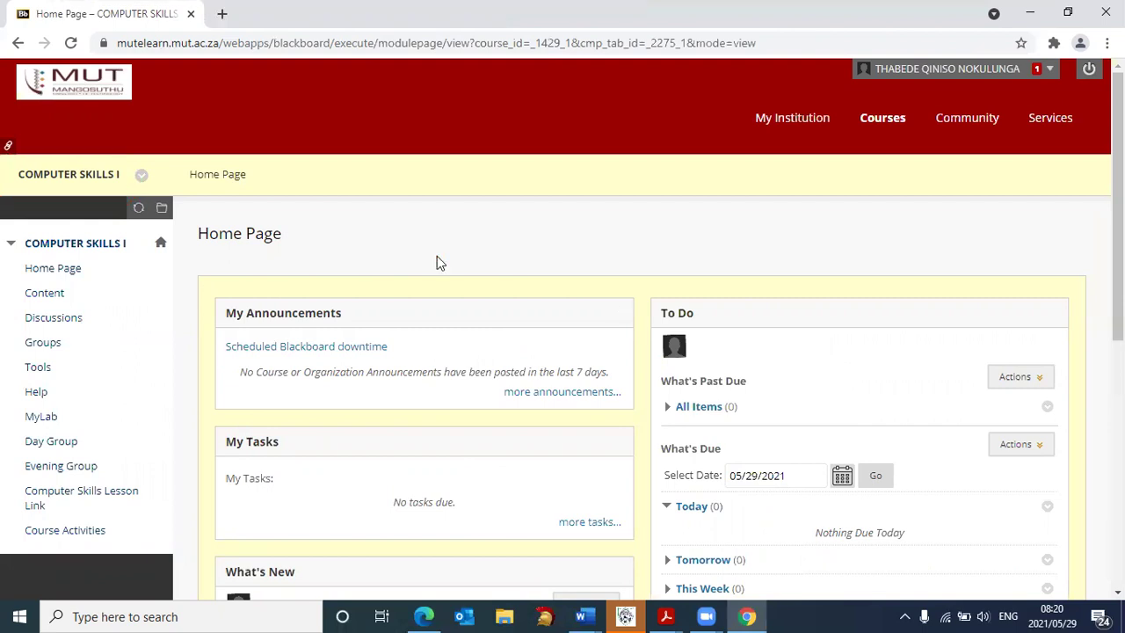